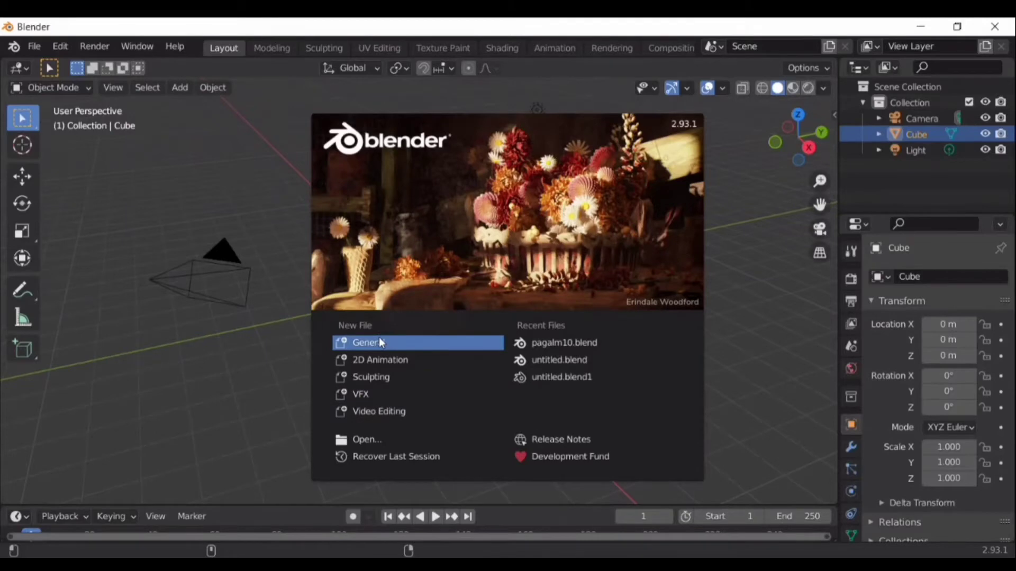
Start a new General file and delete the default cube.
left_click(379, 342)
scroll(364, 306, "up", 4)
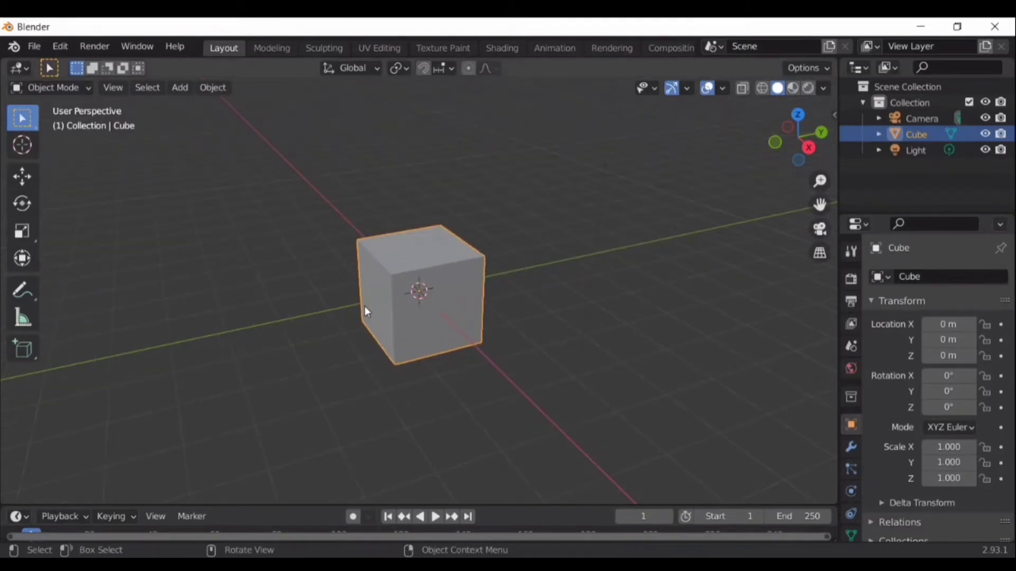
right_click(371, 249)
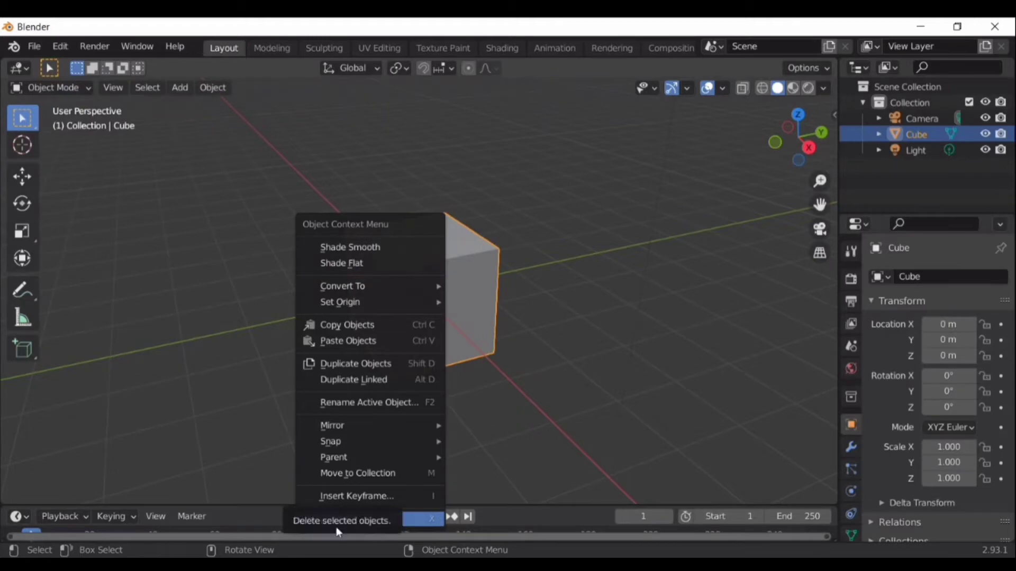
left_click(497, 369)
right_click(365, 265)
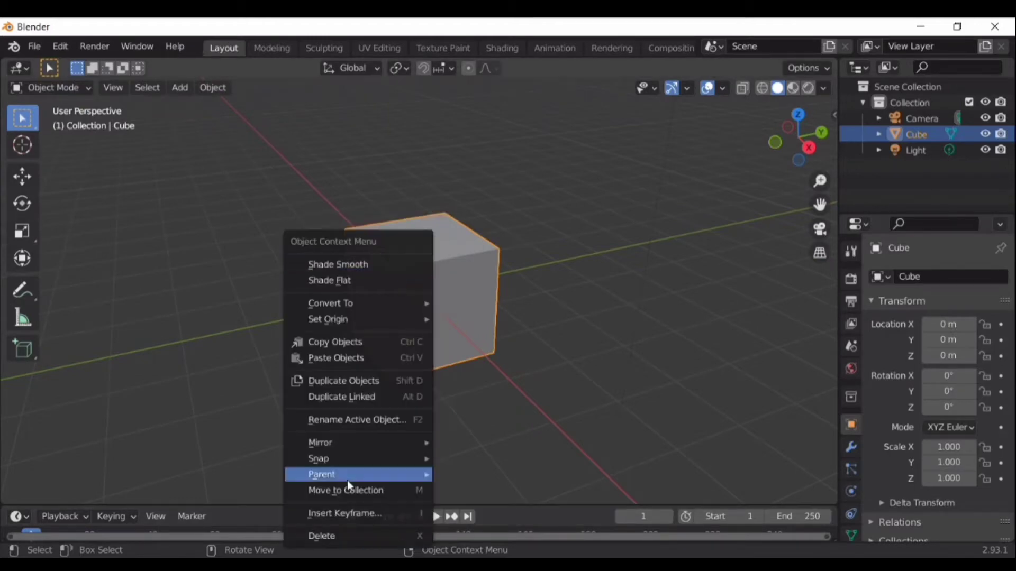
left_click(331, 536)
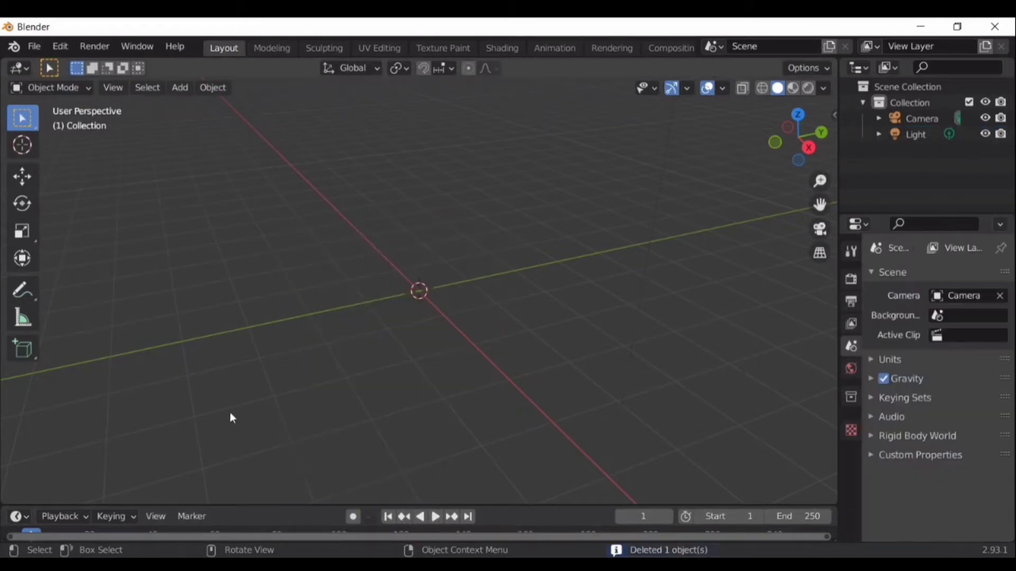
Import Walking.fbx from the 3D Objects folder as an FBX model.
left_click(40, 50)
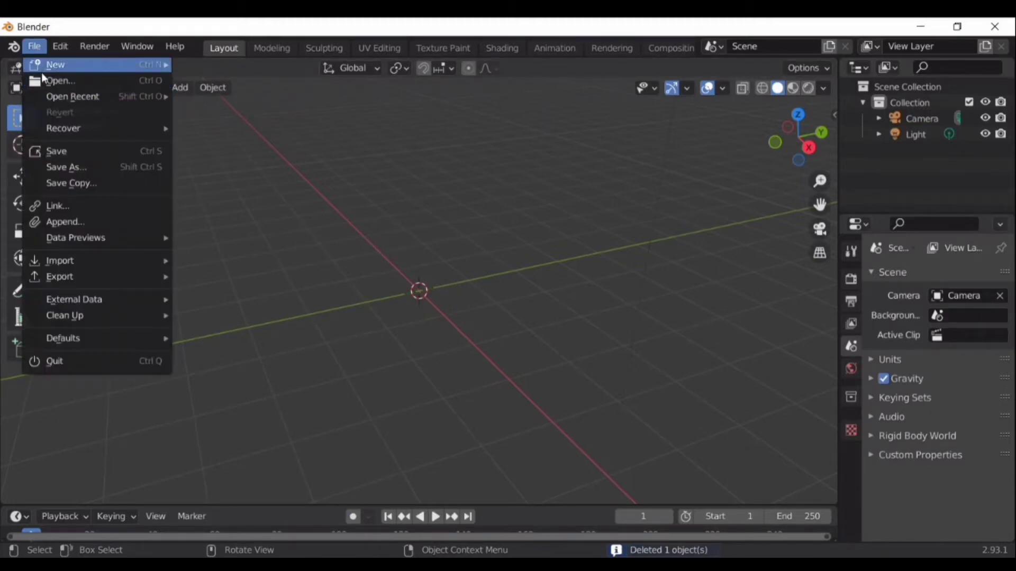
mouse_move(60, 263)
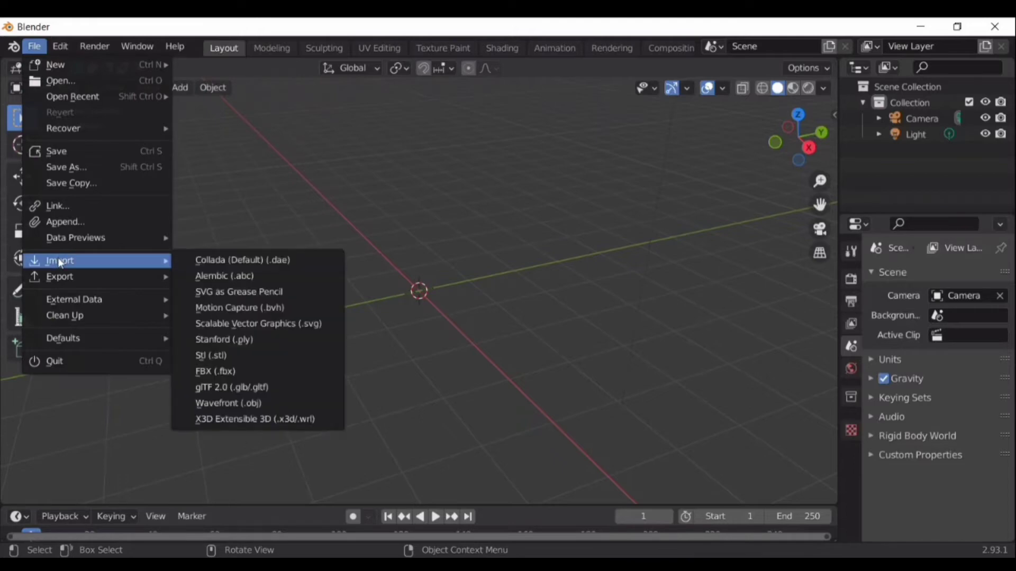
left_click(228, 373)
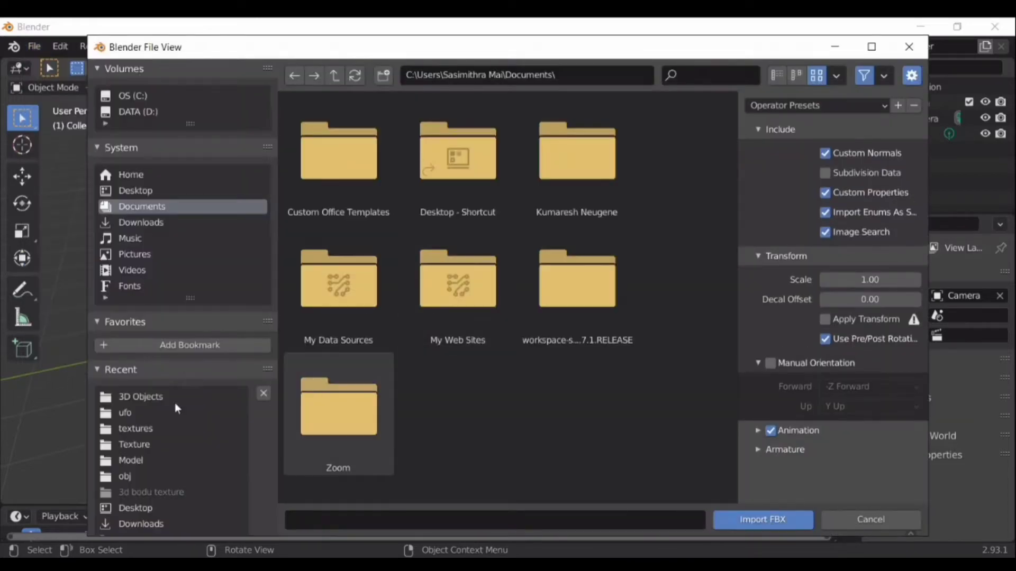
left_click(175, 400)
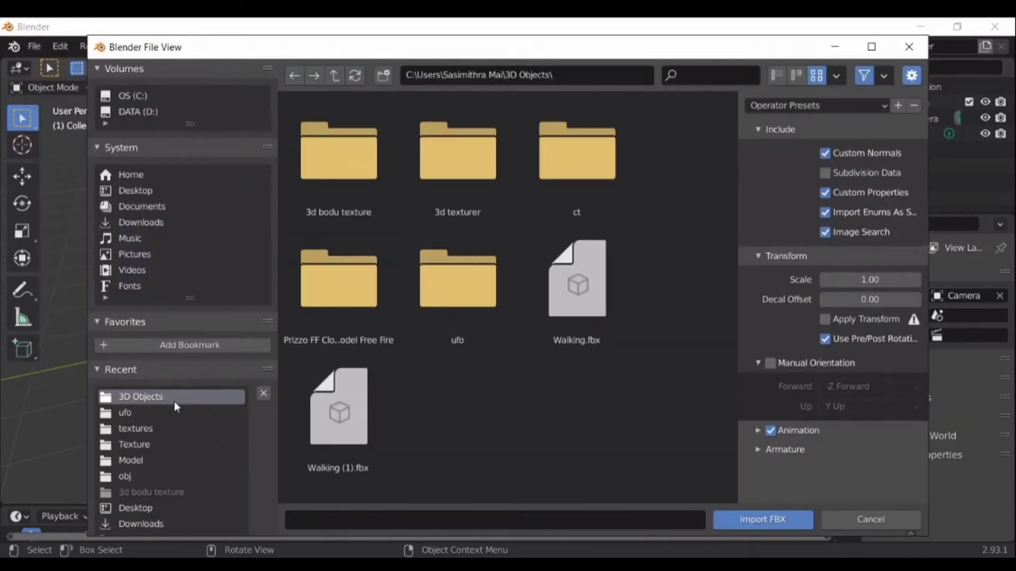
left_click(608, 305)
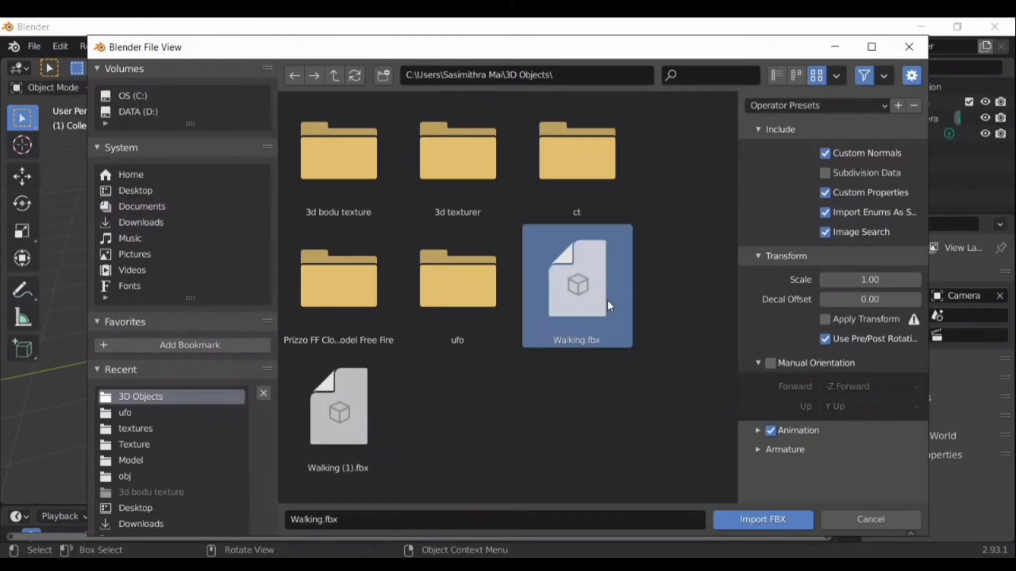
left_click(757, 526)
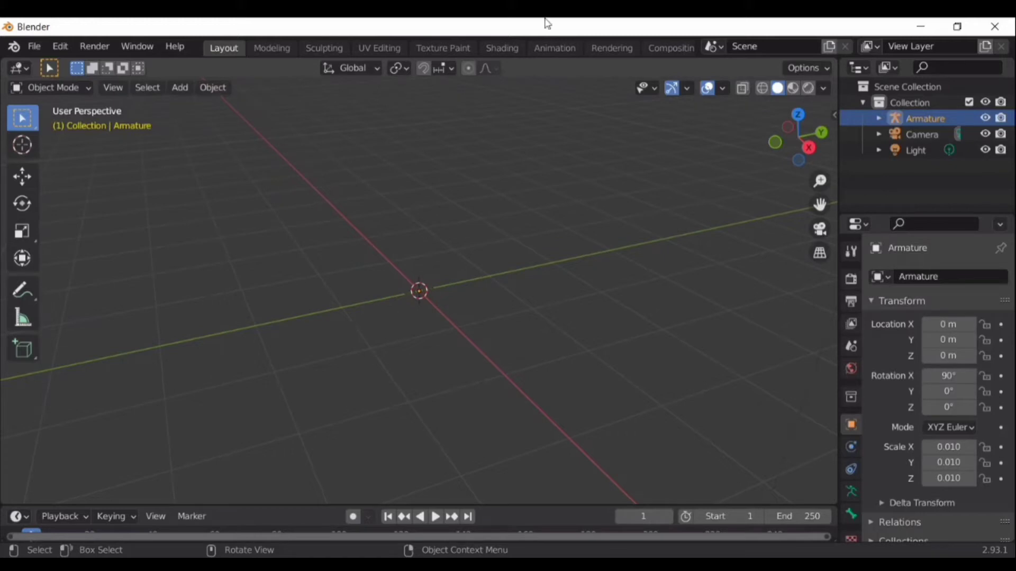
Set the imported armature's scale to 5 on the X, Y and Z axes.
left_click(956, 447)
type("5")
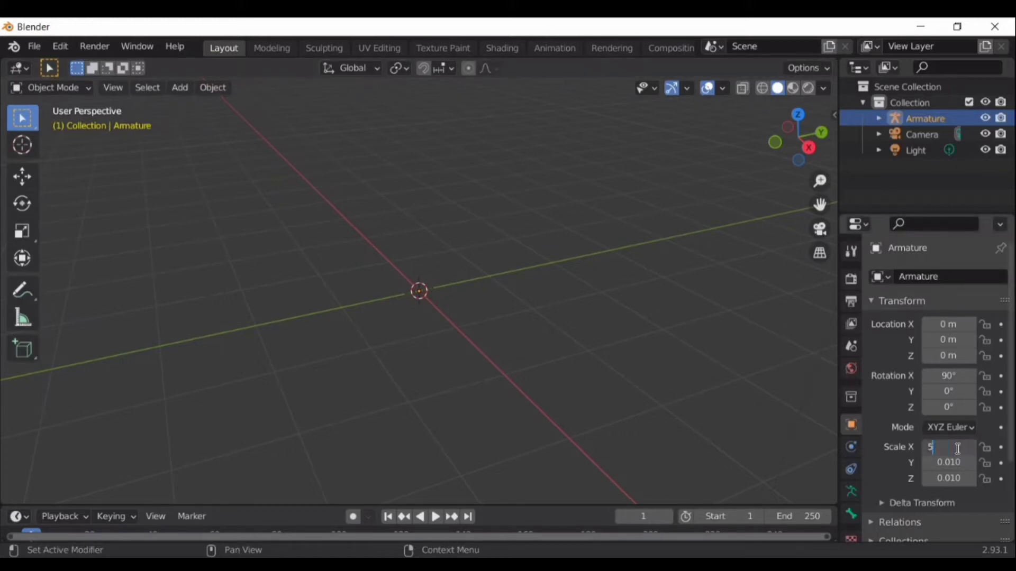
key("Return")
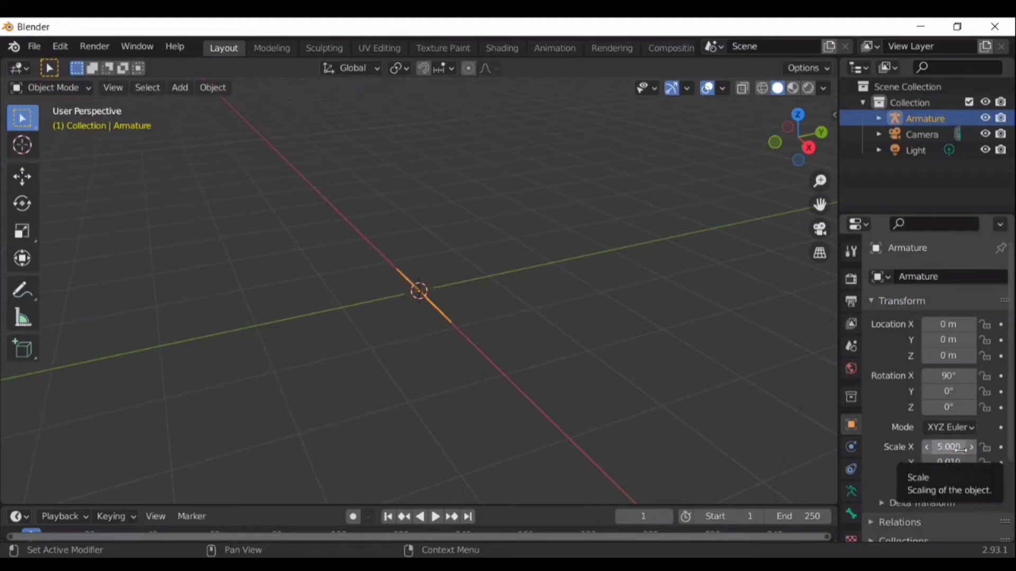
left_click(961, 459)
left_click(962, 458)
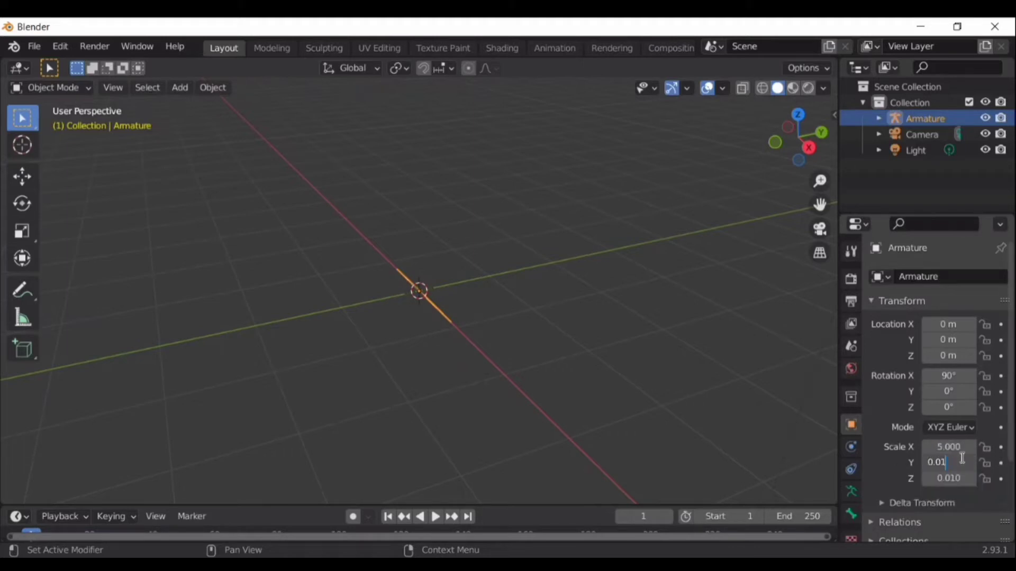
key("BackSpace")
type("5")
key("BackSpace")
key("BackSpace")
key("BackSpace")
key("BackSpace")
type("5")
key("Return")
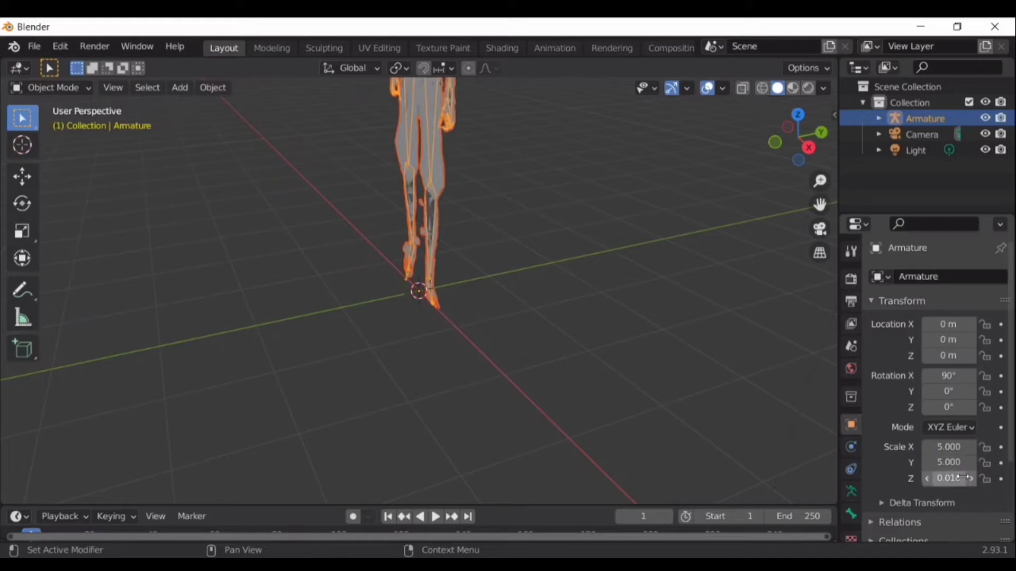
left_click(963, 477)
key("BackSpace")
type("5")
key("Return")
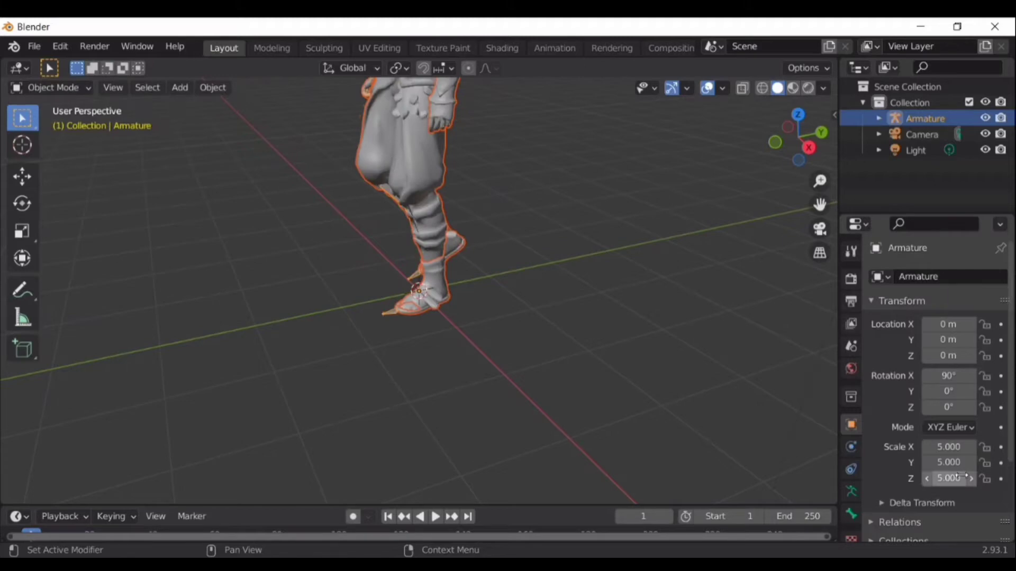
View the whole character from the front and play back its animation, stopping at frame 103.
middle_click_drag(521, 346, 574, 265)
middle_click_drag(650, 211, 529, 341)
middle_click_drag(524, 275, 459, 223)
scroll(530, 239, "down", 5)
scroll(483, 188, "down", 2)
scroll(458, 222, "up", 2)
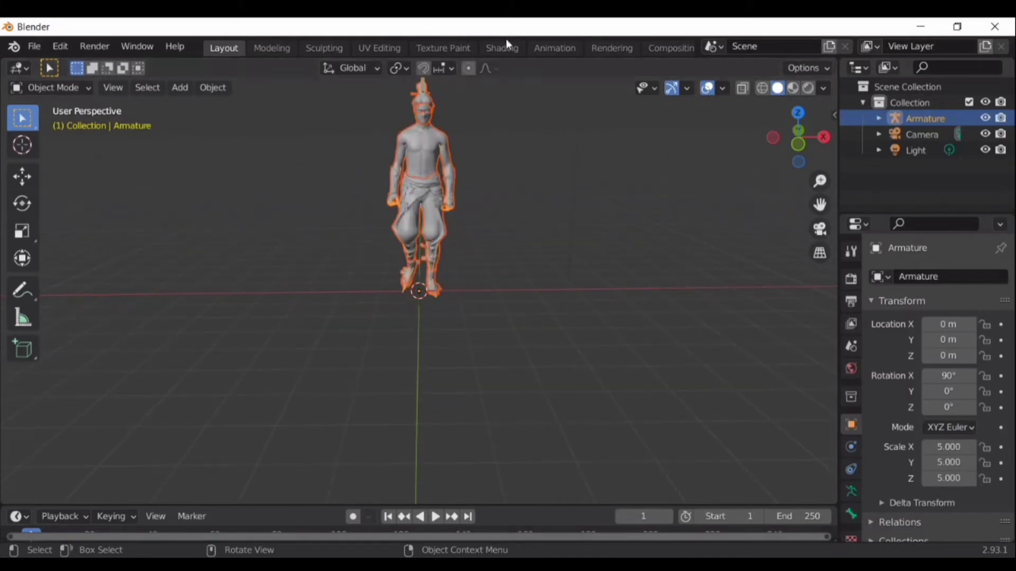
key("space")
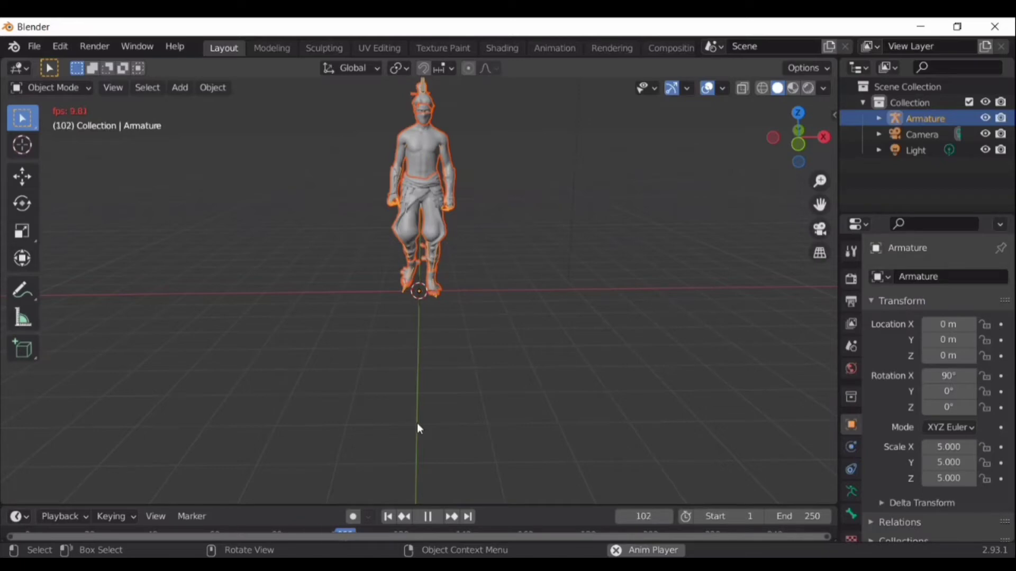
key("space")
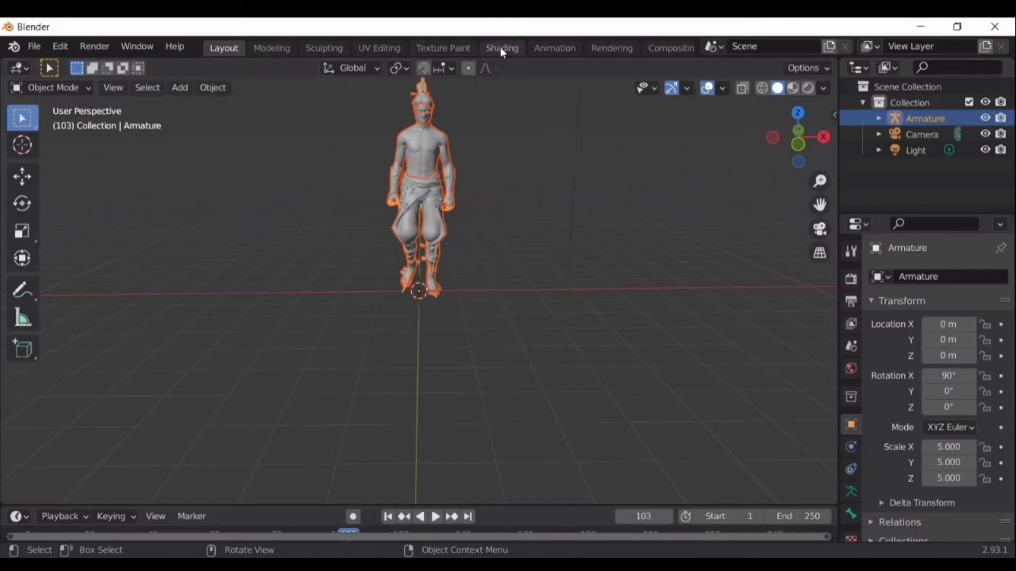
Switch to the Animation workspace and play the walk animation in reverse, stopping at frame 76.
left_click(549, 54)
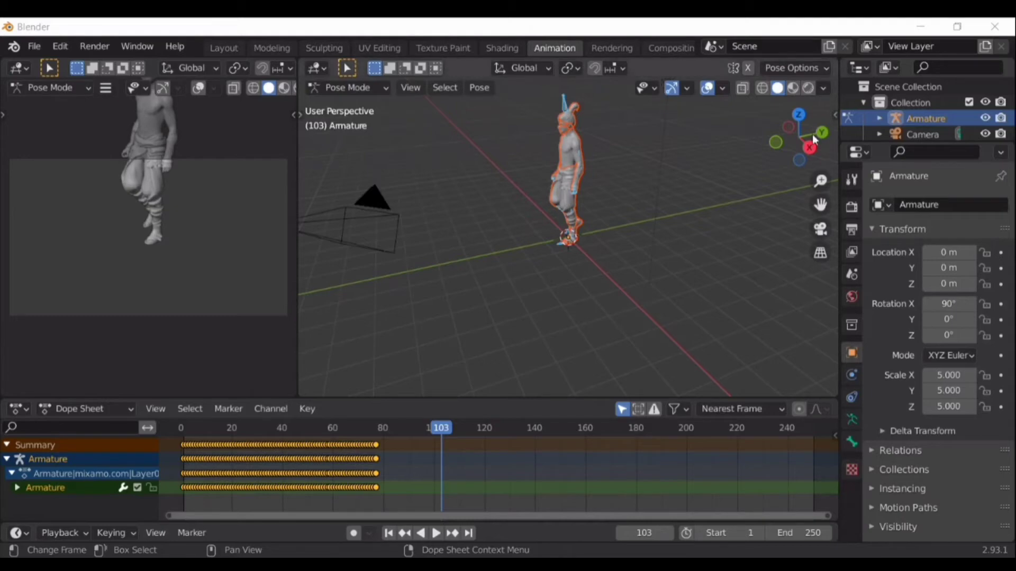
left_click(427, 531)
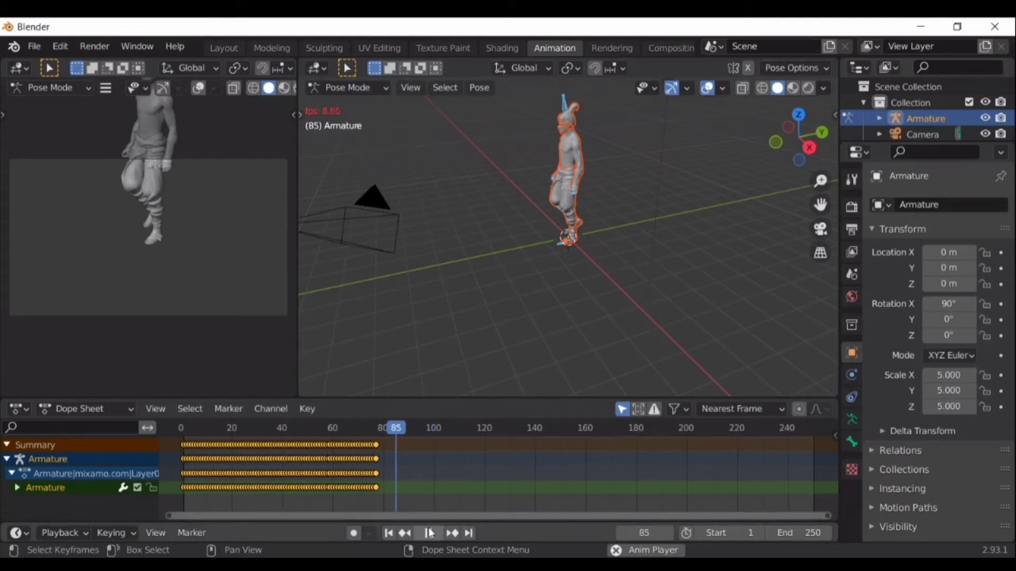
left_click(430, 533)
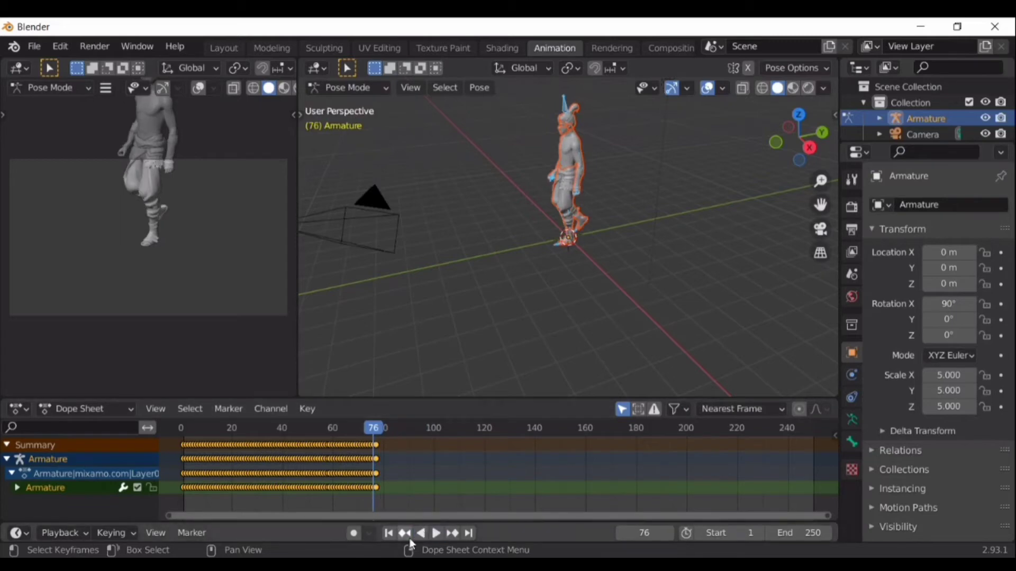
Copy all the walk keyframes and paste them at the last keyframe, frame 77.
left_click(468, 534)
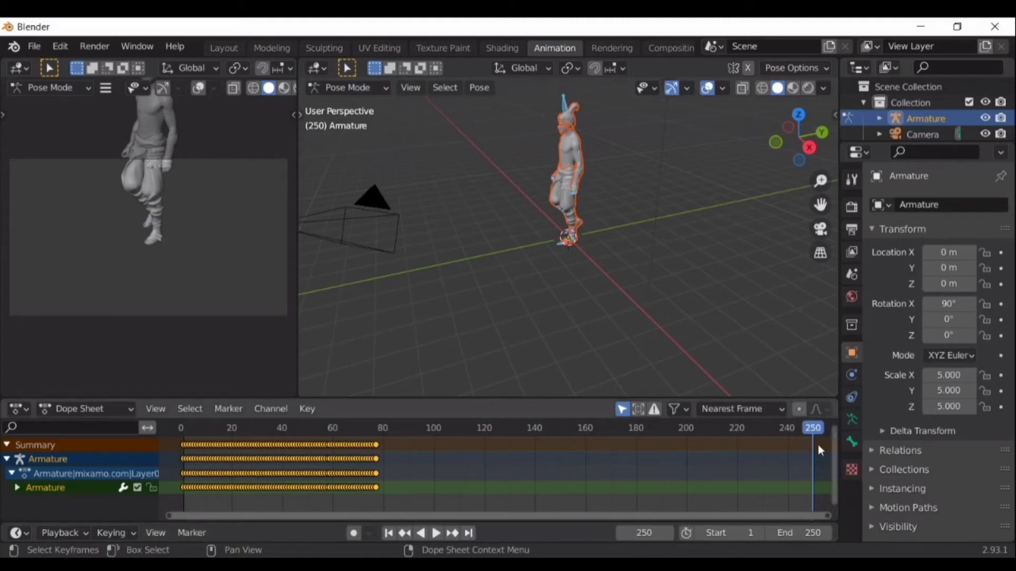
left_click(405, 536)
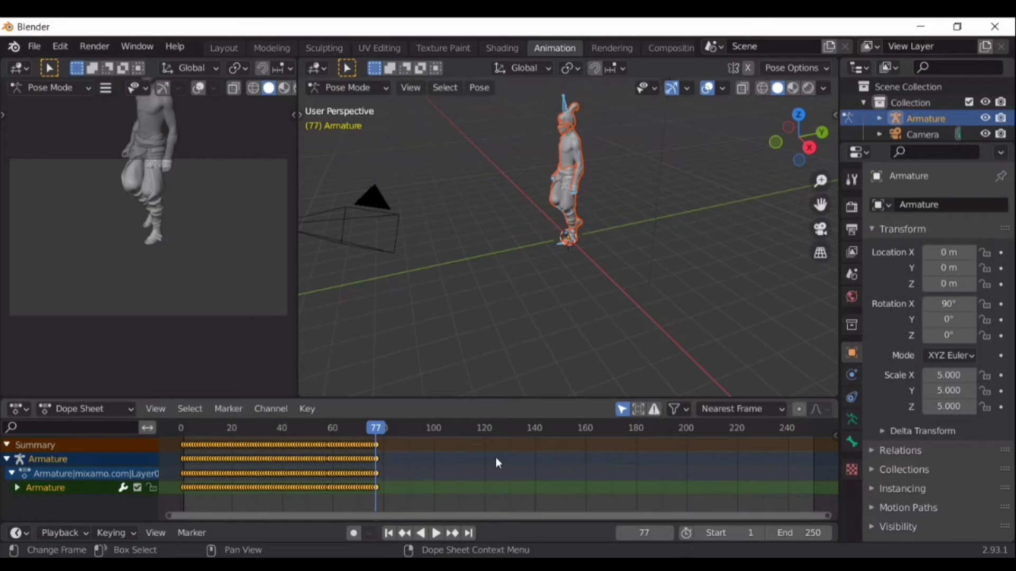
key("alt+a")
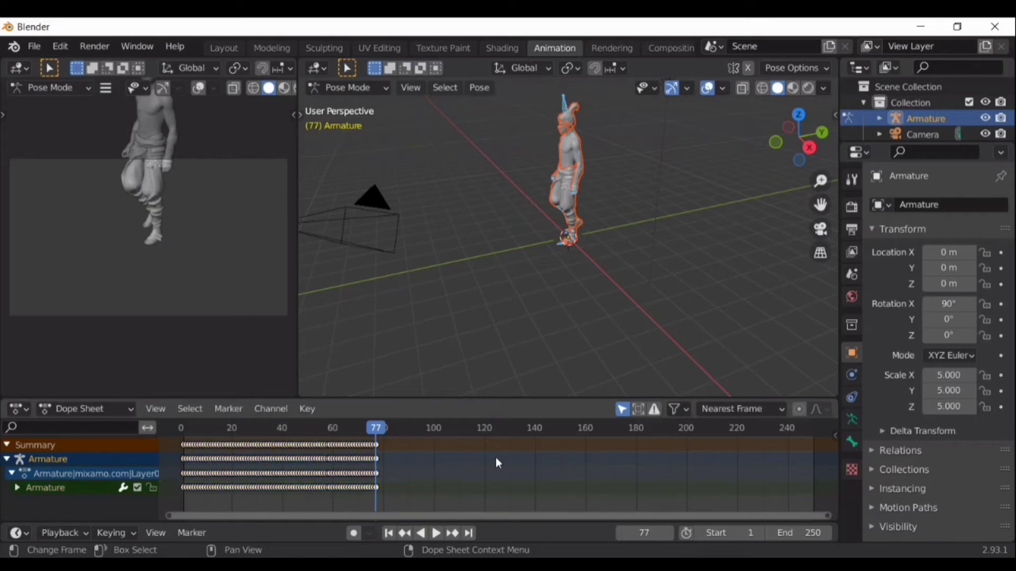
key("a")
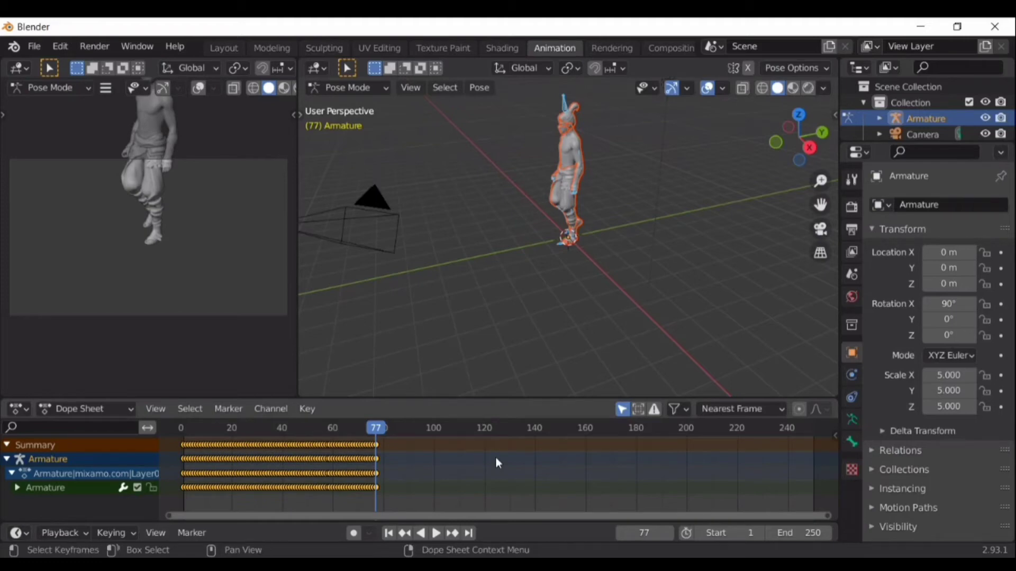
key("ctrl+v")
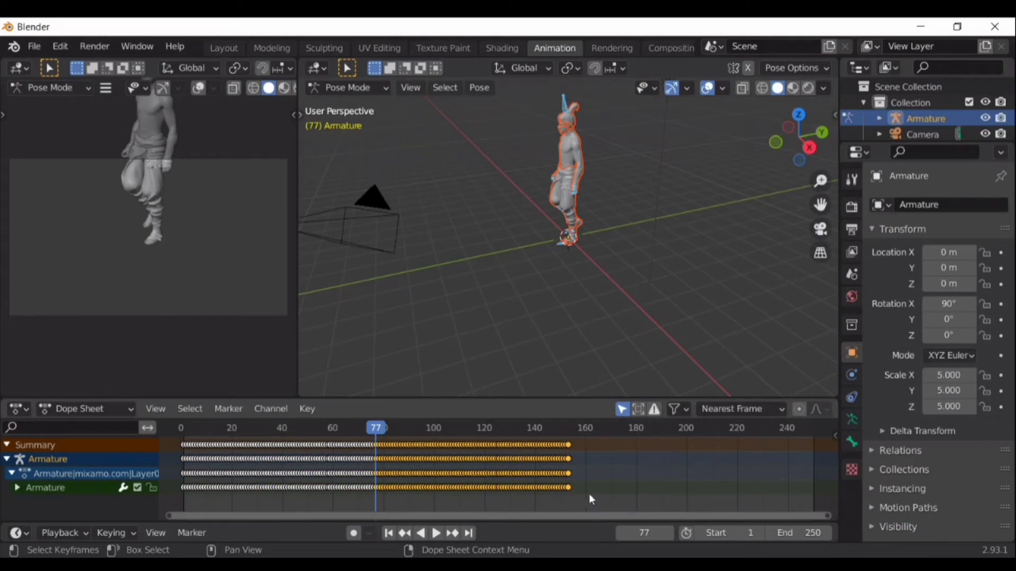
Paste another copy of the walk keyframes at the new last keyframe, frame 153.
left_click(468, 535)
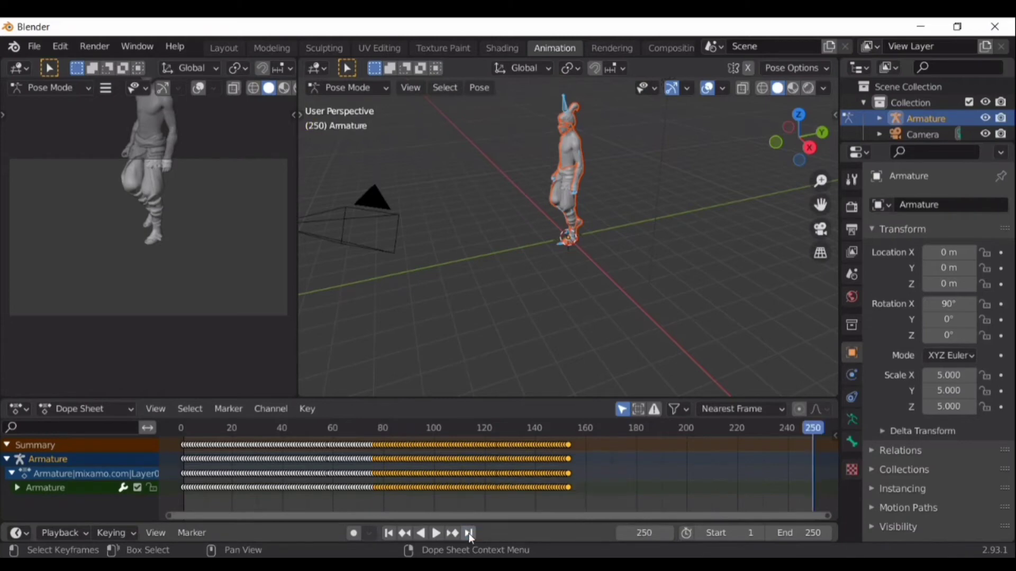
left_click(404, 534)
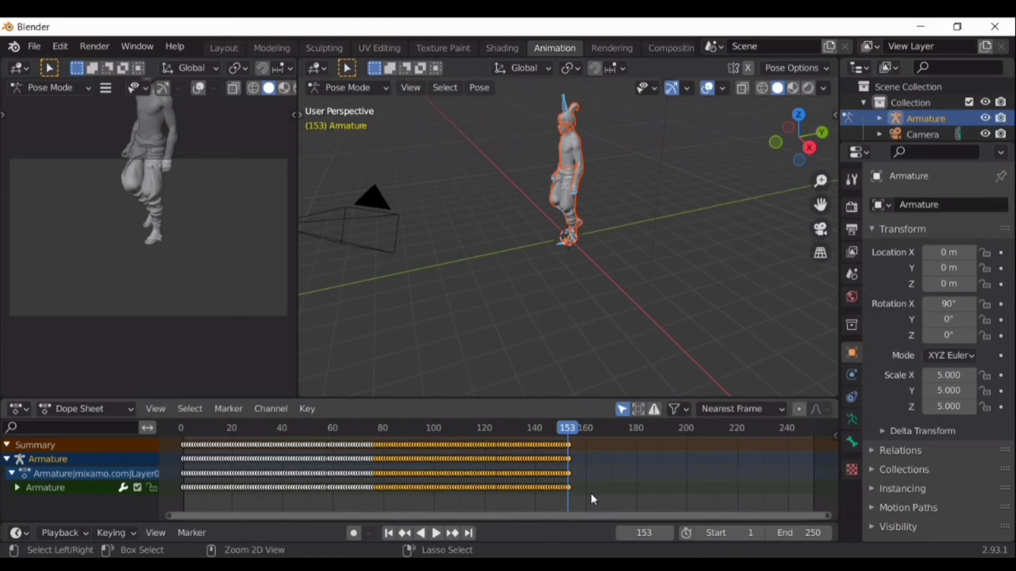
key("ctrl+v")
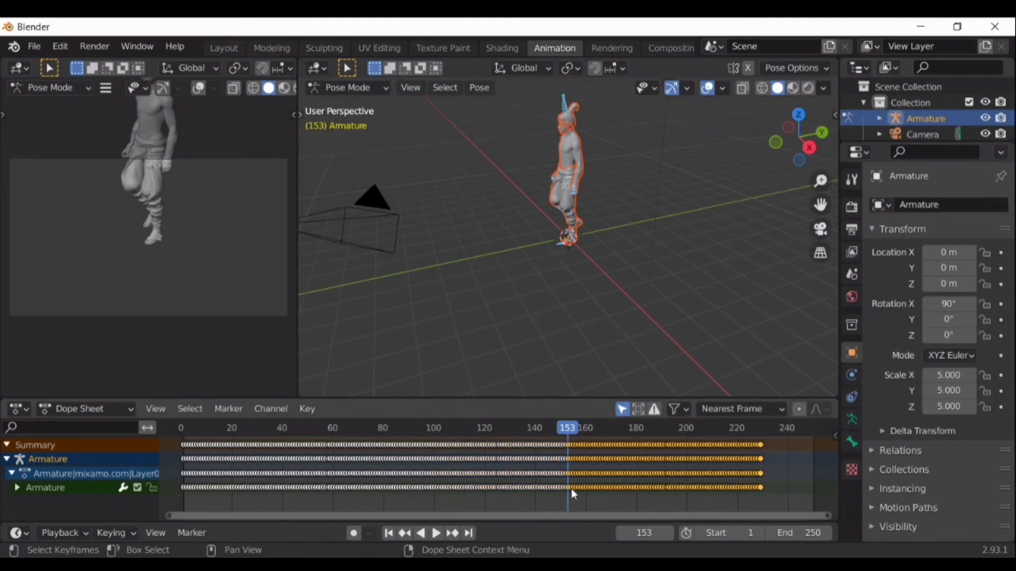
Extend the walk with one more pasted copy of the keyframes at frame 229 and check the end of the dope sheet.
left_click(454, 533)
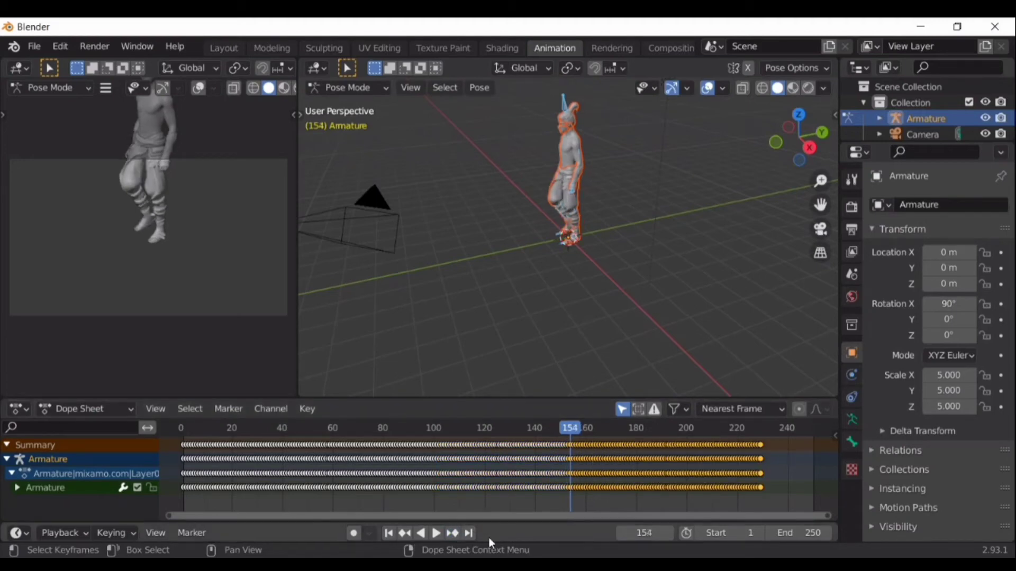
left_click(469, 533)
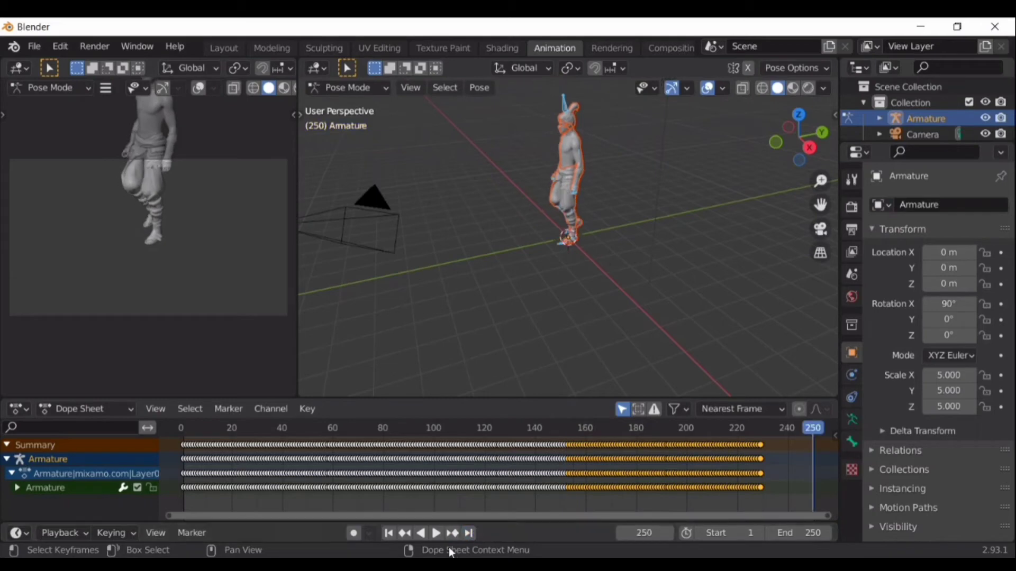
left_click(406, 534)
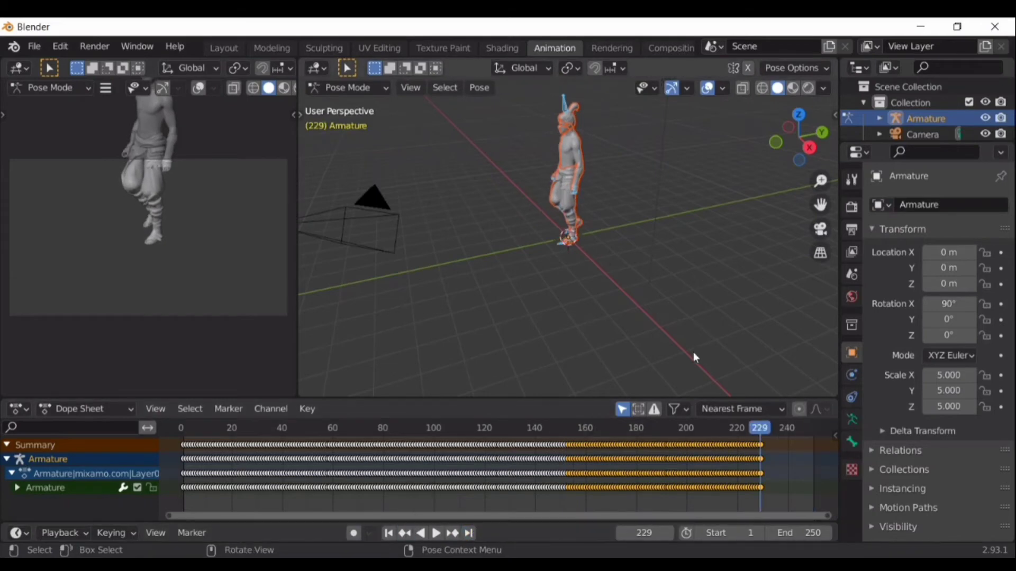
key("ctrl+v")
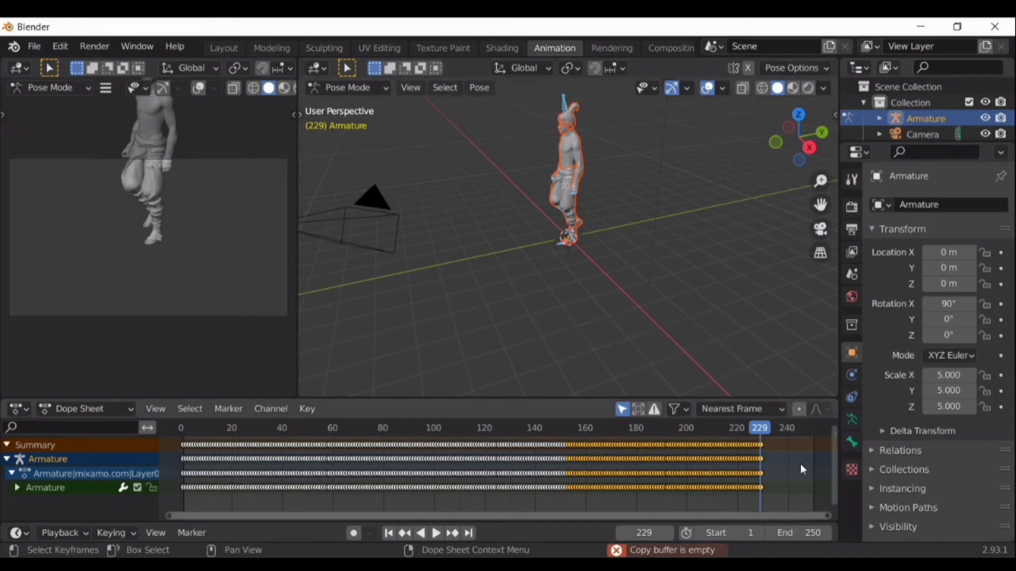
key("ctrl+v")
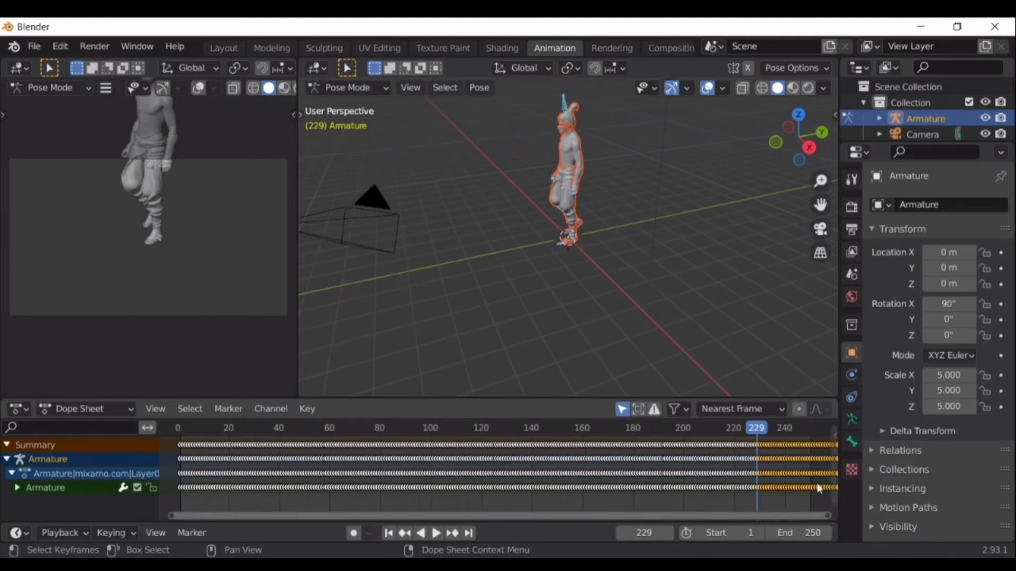
scroll(817, 483, "right", 3, "ctrl")
scroll(818, 483, "left", 2, "ctrl")
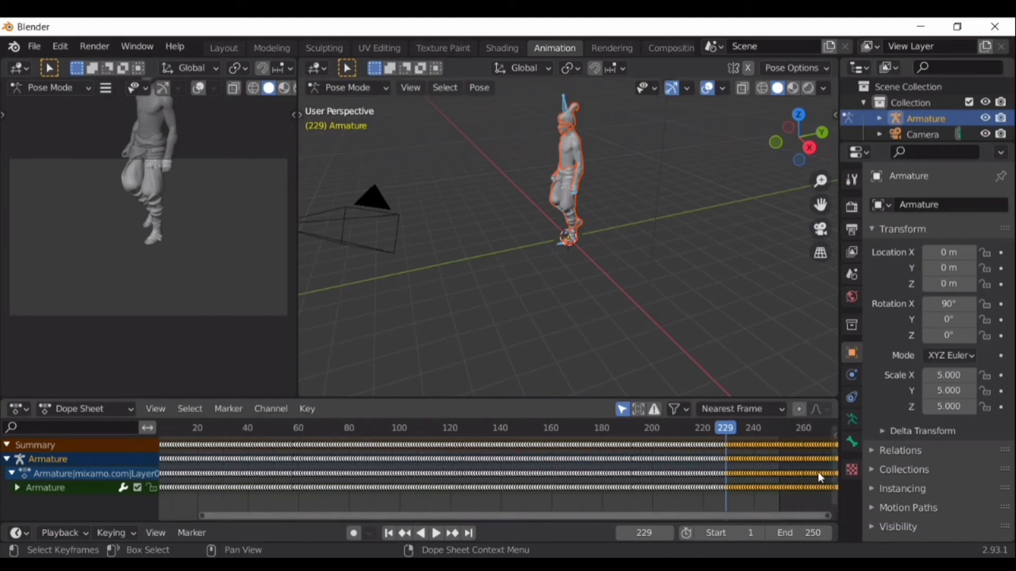
Move the playhead to frame 250 and deselect all keyframes in the dope sheet.
left_click(800, 433)
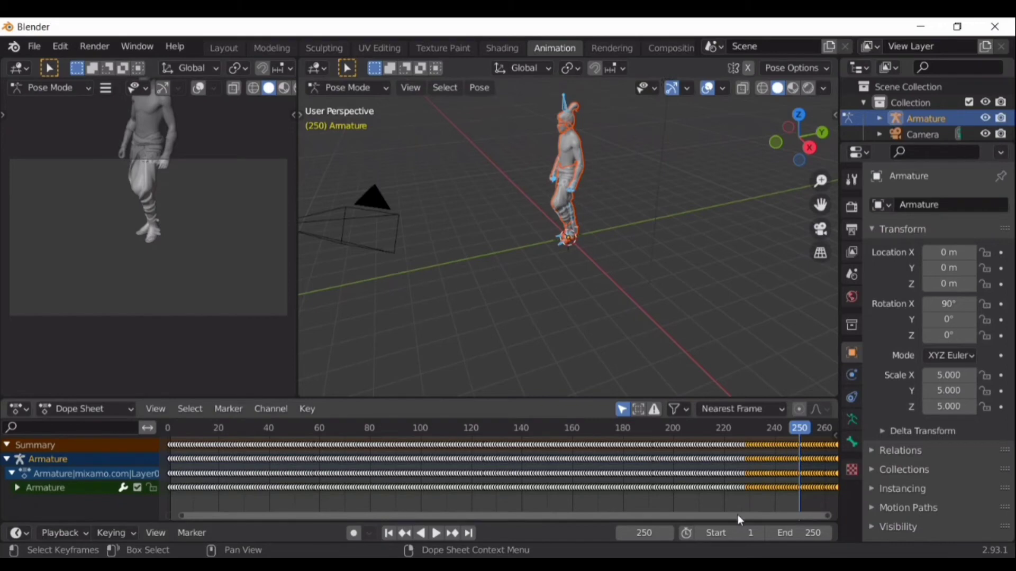
scroll(746, 519, "right", 8, "ctrl")
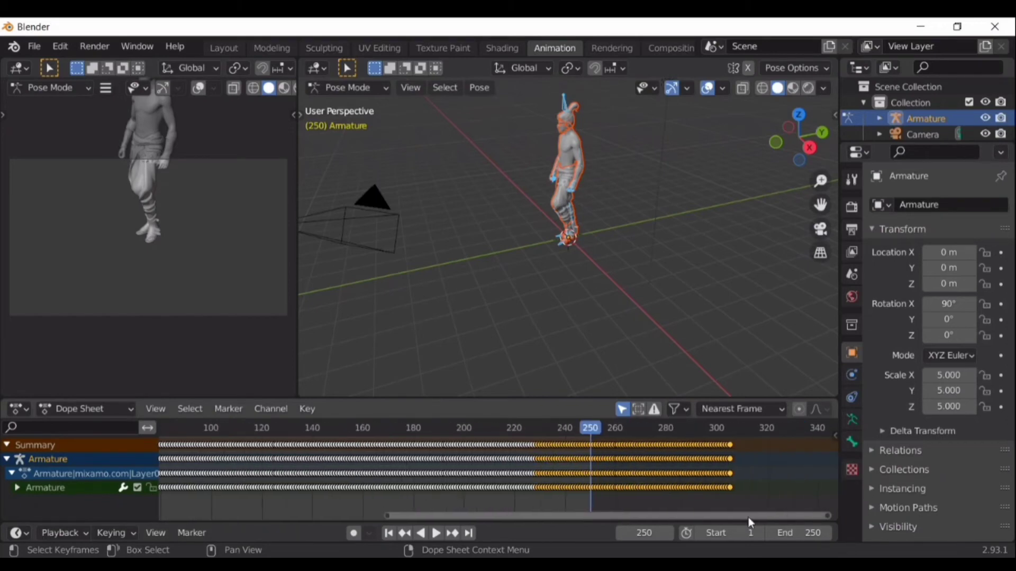
left_click(599, 503)
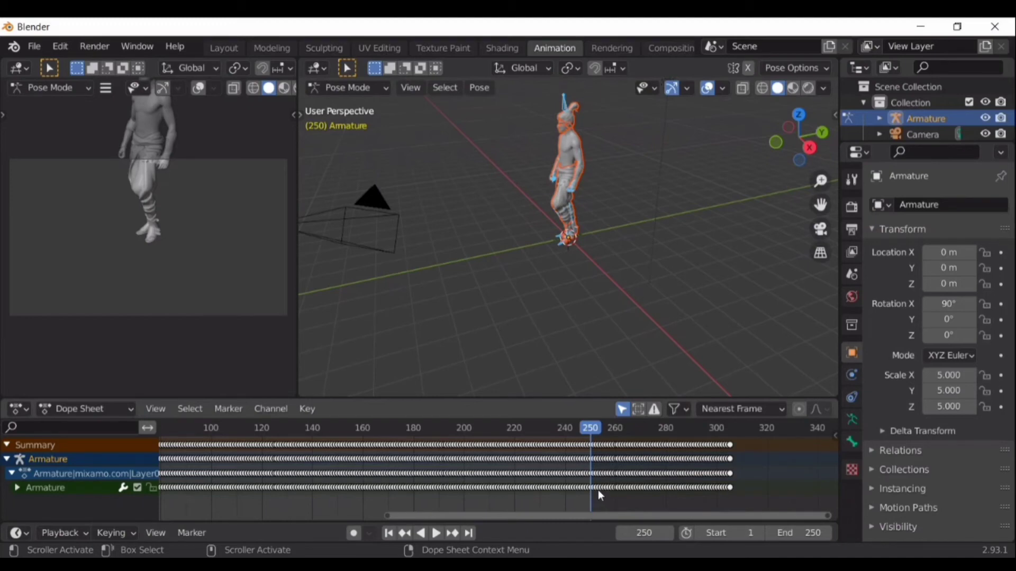
left_click_drag(594, 488, 744, 431)
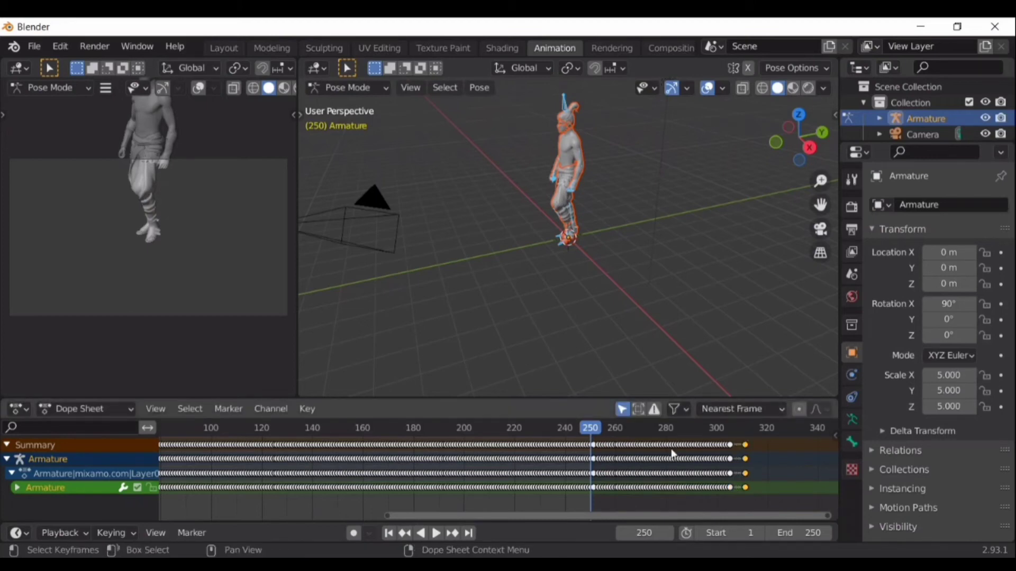
key("ctrl+z")
key("ctrl+z")
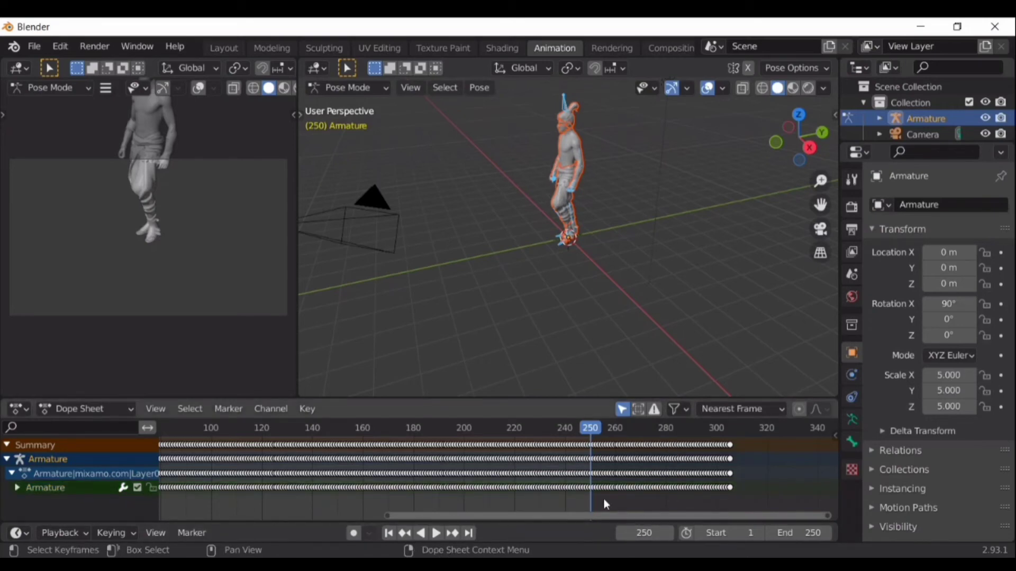
Box-select all the walk keyframes beyond frame 250 in the dope sheet and delete them.
key("b")
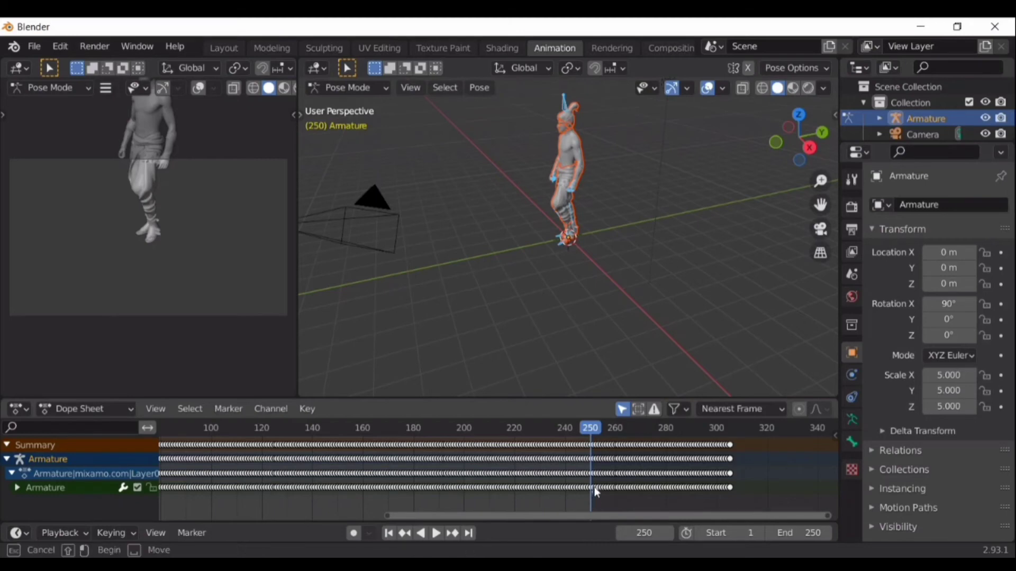
left_click_drag(592, 496, 745, 435)
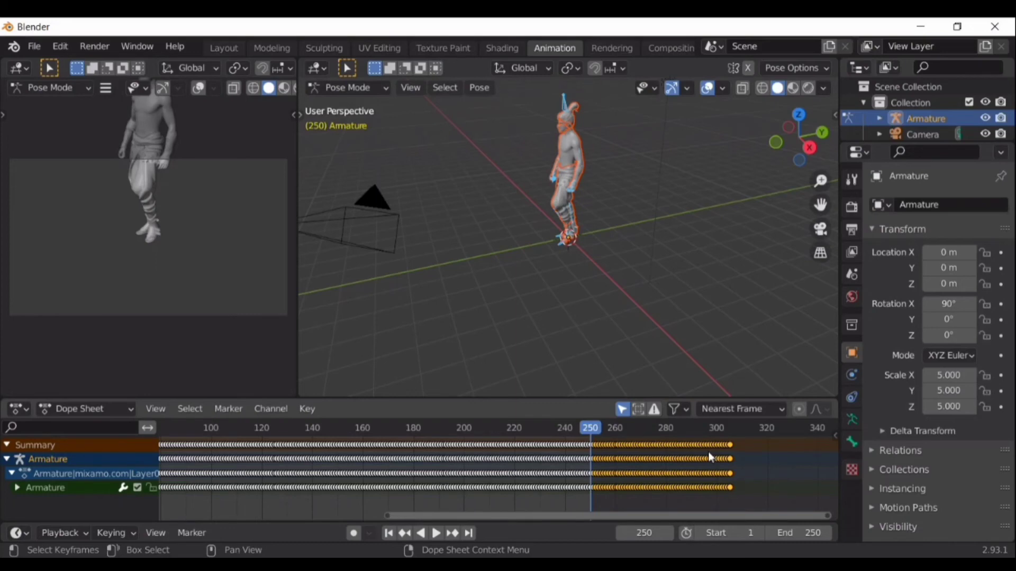
key("Delete")
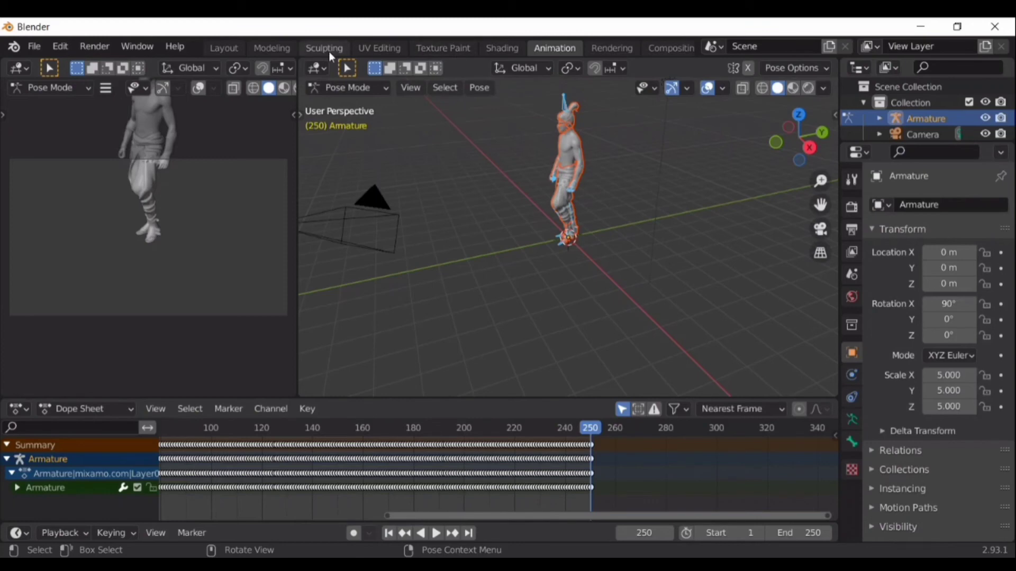
In the Layout workspace, enlarge the timeline area and play the walk animation from frame 0 with the whole character in view.
left_click(218, 51)
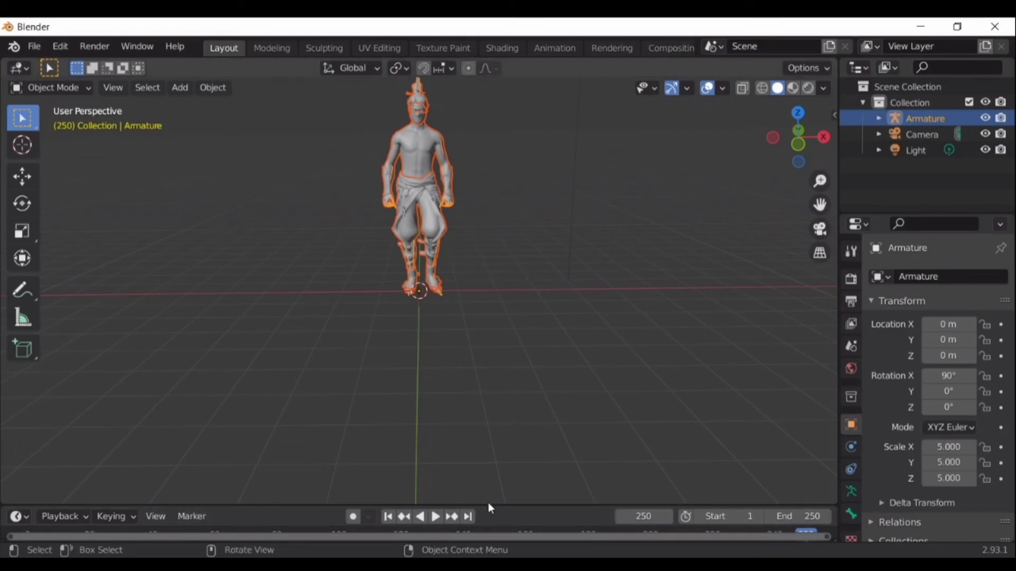
left_click_drag(487, 505, 494, 388)
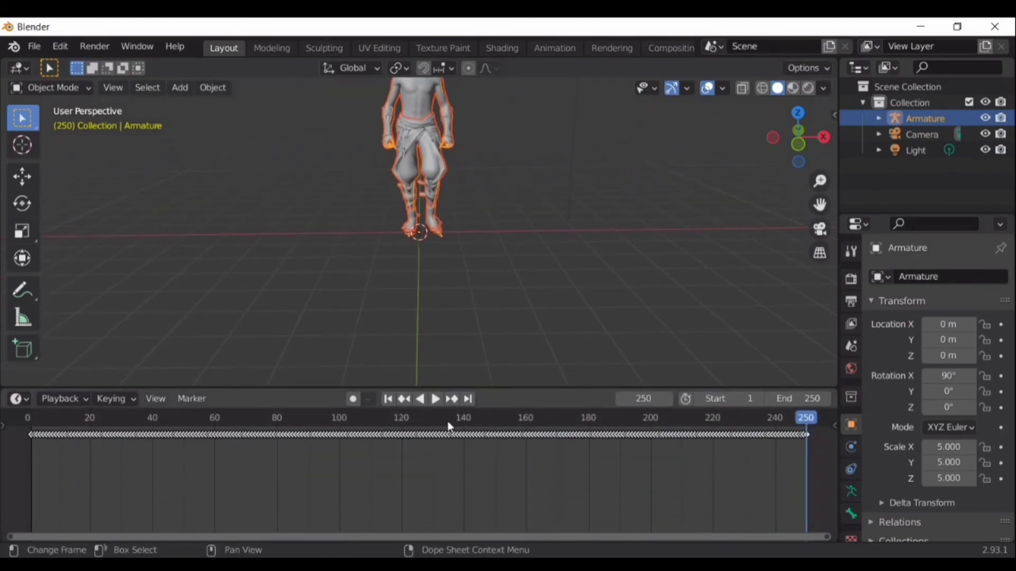
left_click(25, 418)
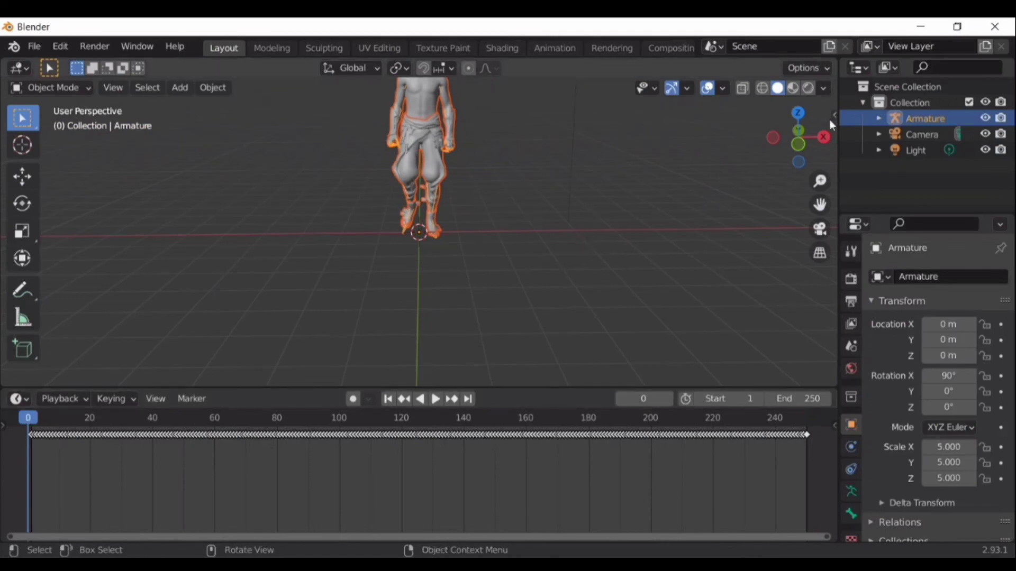
left_click_drag(819, 205, 808, 289)
key("space")
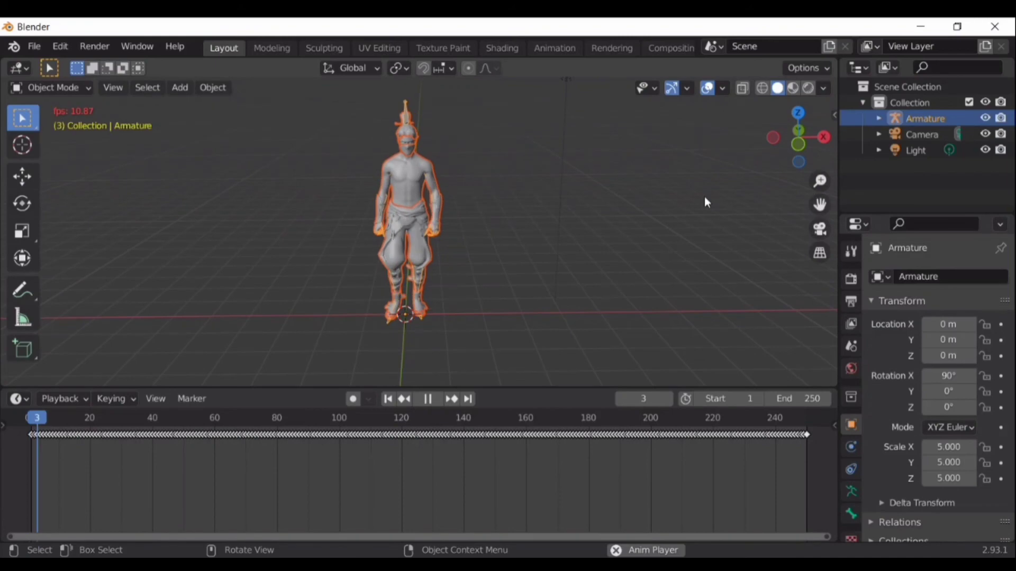